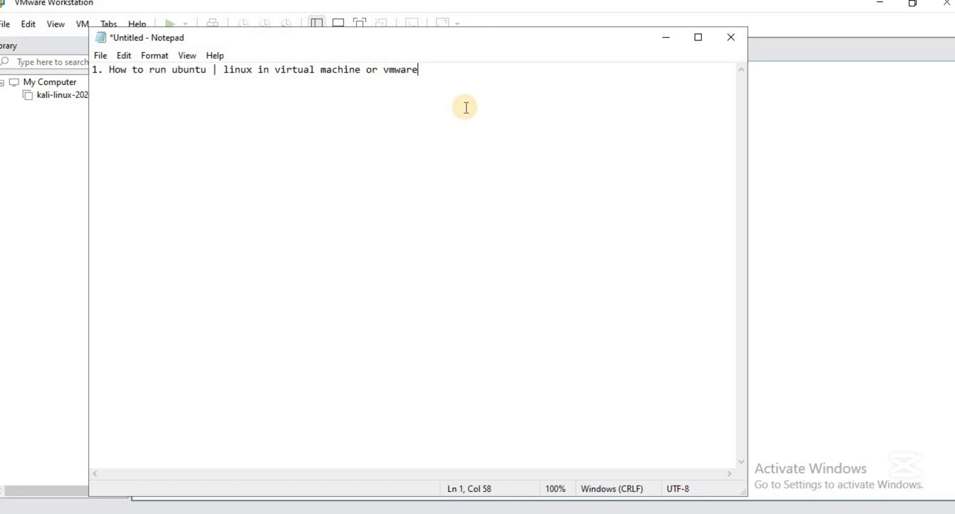
# Add a 'Lets start' line below the tutorial title in the Notepad note
pyautogui.press('Return')
pyautogui.press('Return')
pyautogui.write('Lets start')
pyautogui.press('Return')
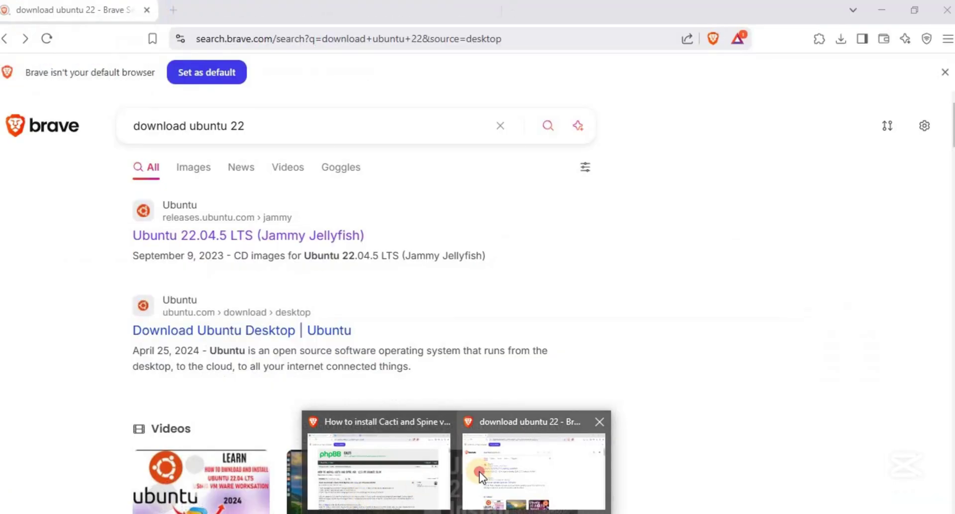
# Bring the Ubuntu search results forward and review the search query
pyautogui.click(479, 477)
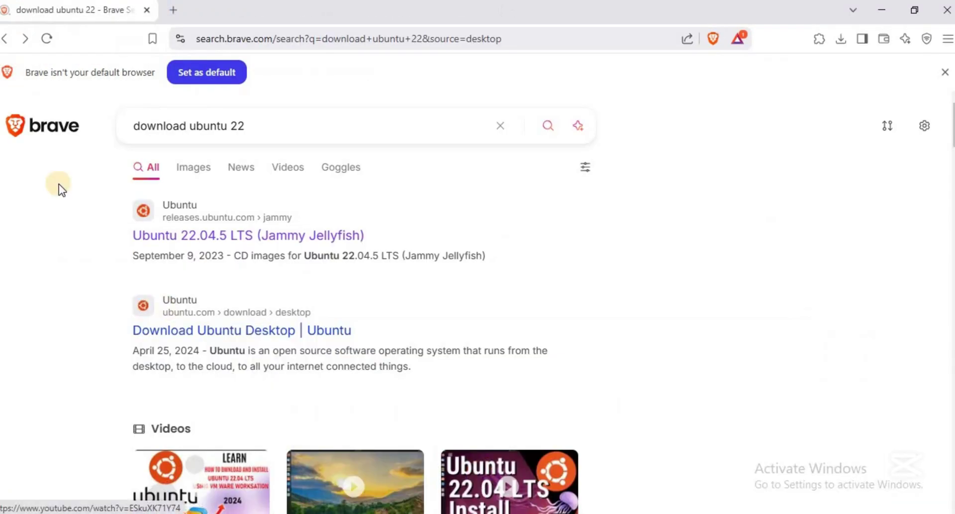
pyautogui.click(145, 127)
pyautogui.moveTo(144, 128); pyautogui.dragTo(254, 124)
pyautogui.click(255, 127)
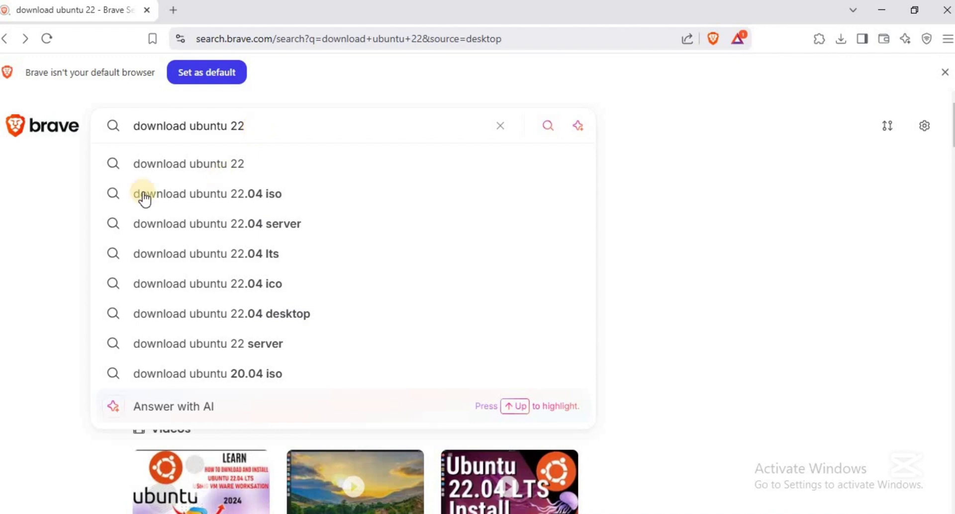
pyautogui.click(67, 181)
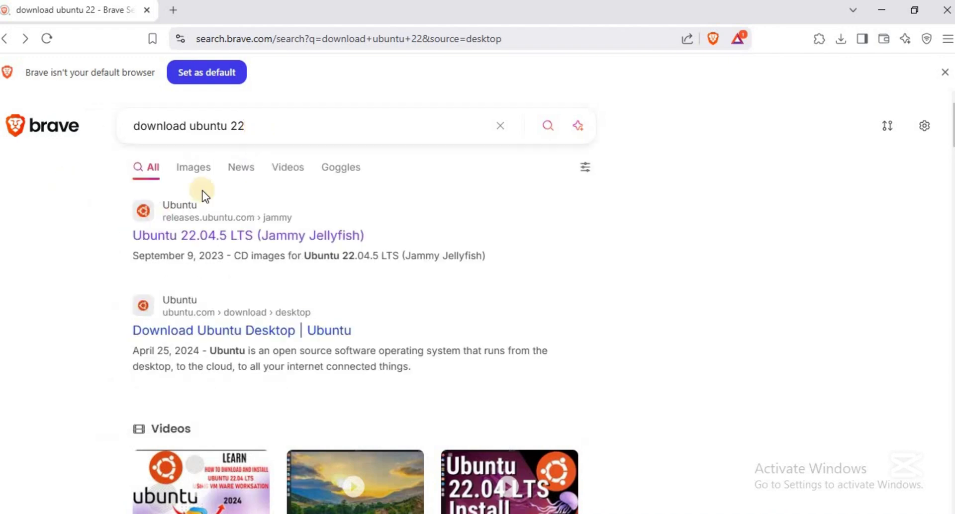
# Open the Ubuntu 22.04.5 LTS releases page, find Desktop image, and show recent downloads
pyautogui.click(199, 237)
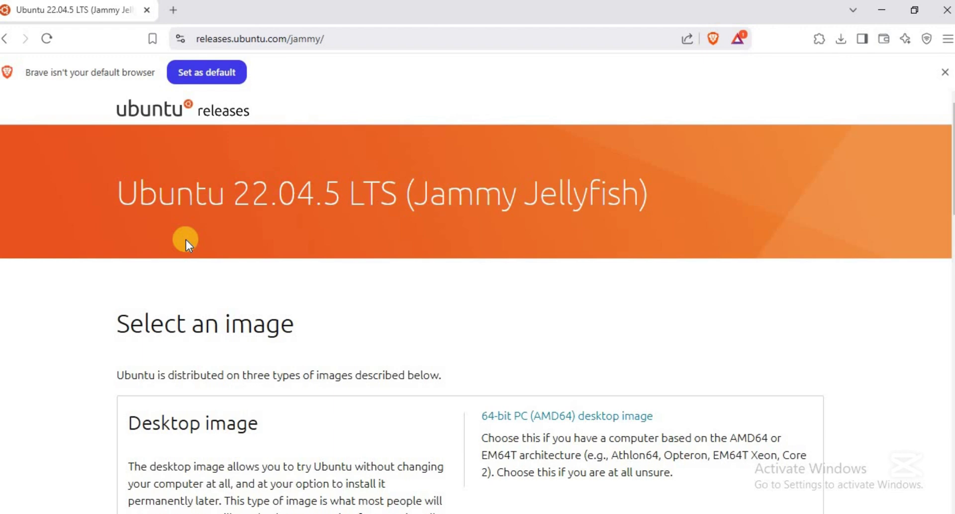
pyautogui.scroll(-1, 186, 239)
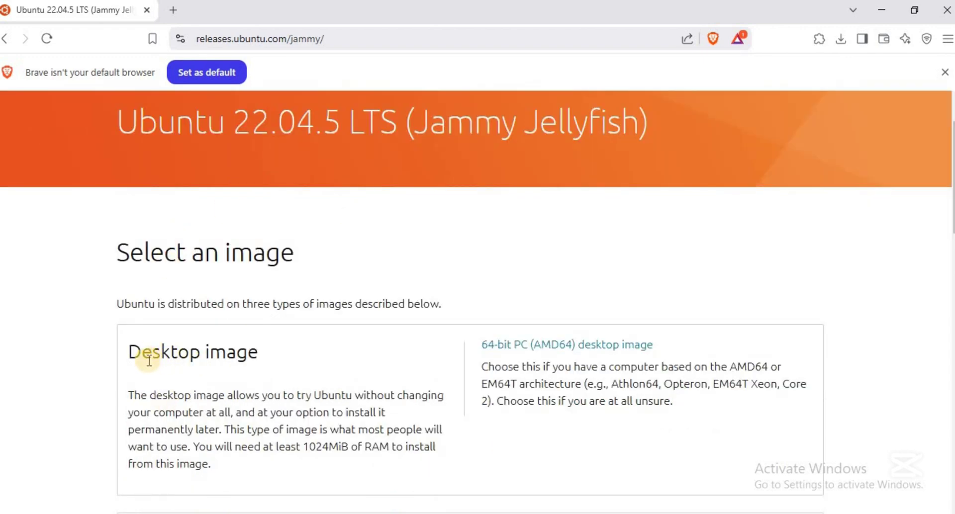
pyautogui.moveTo(149, 360); pyautogui.dragTo(248, 356)
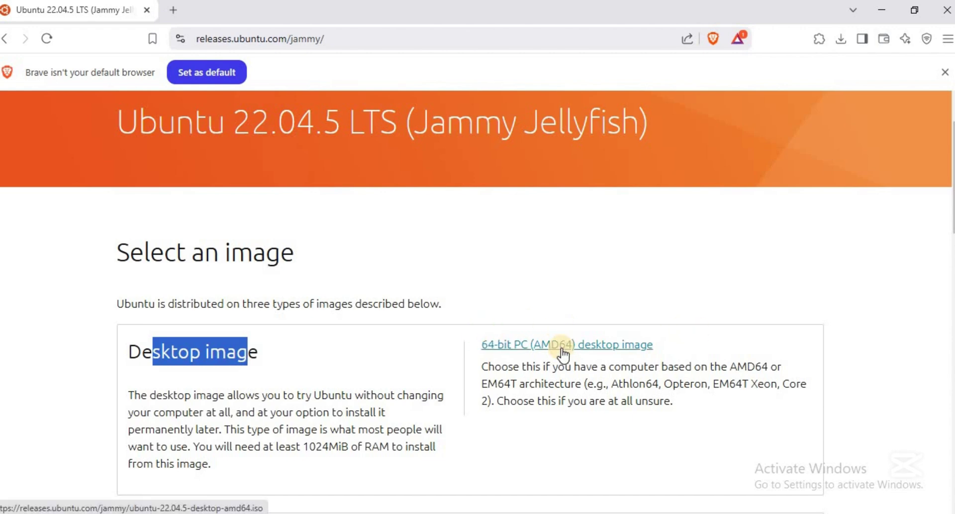
pyautogui.click(842, 40)
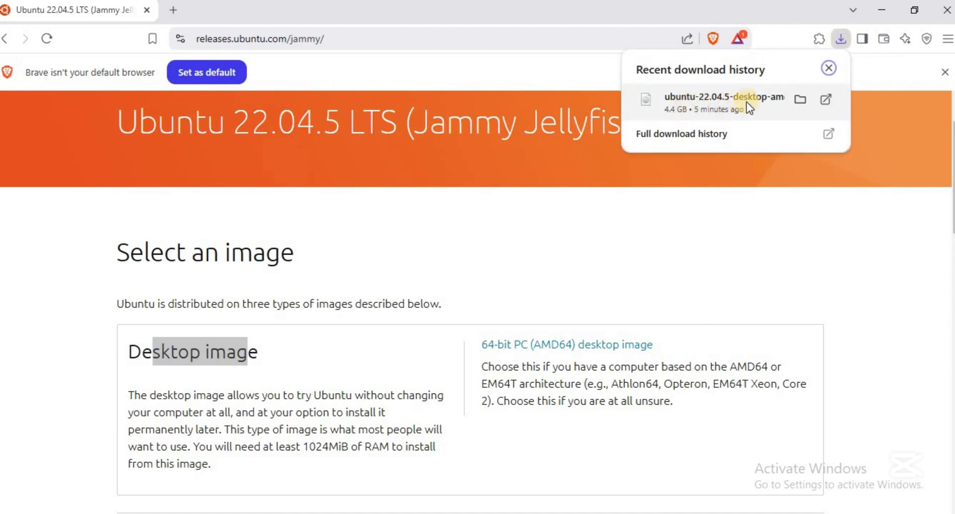
# Close Brave's download history and minimise the Downloads folder holding the 4.43 GB ISO
pyautogui.click(371, 388)
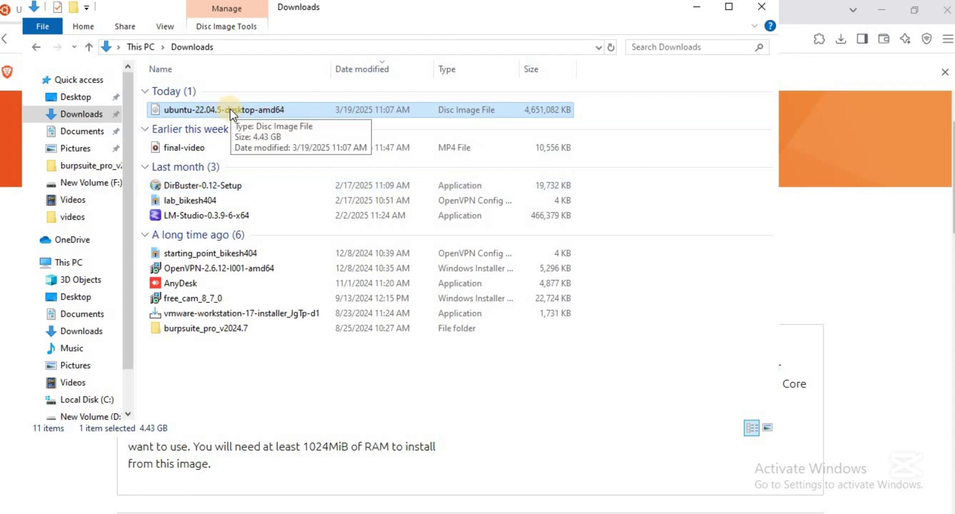
pyautogui.click(696, 14)
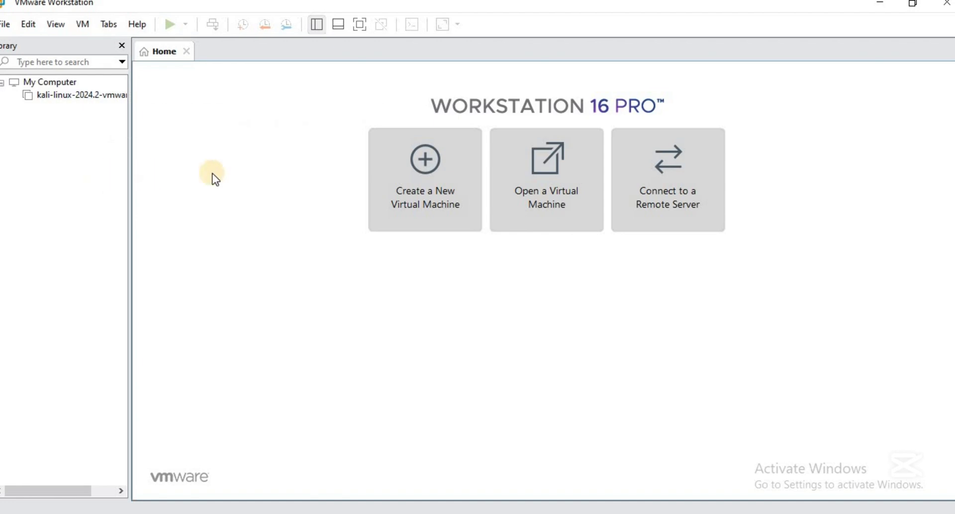
# Start a typical new VM using ubuntu-22.04.5-desktop-amd64.iso from Downloads as installer disc
pyautogui.click(404, 213)
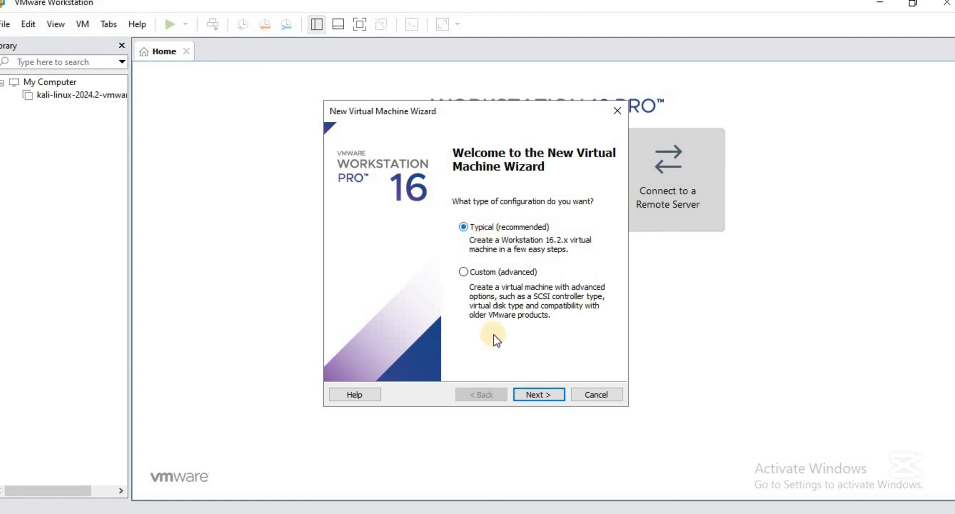
pyautogui.click(542, 395)
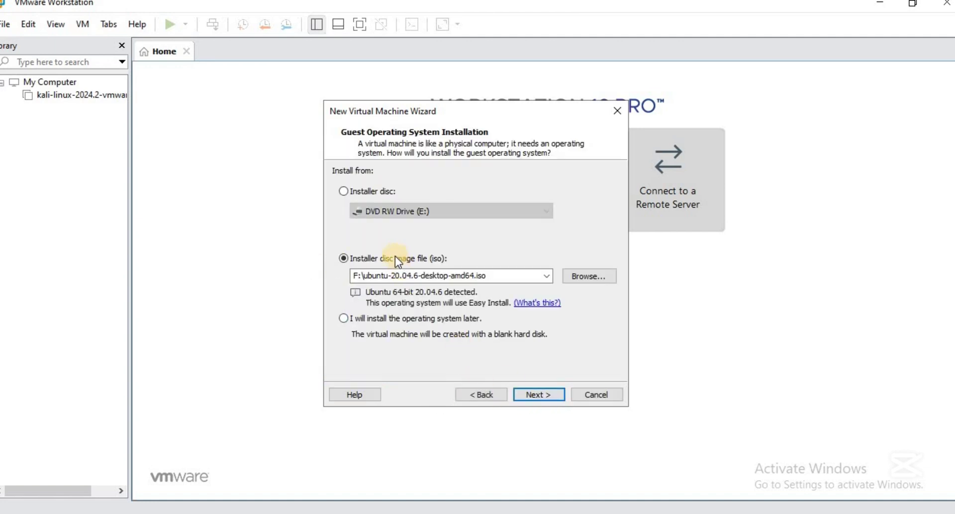
pyautogui.click(576, 281)
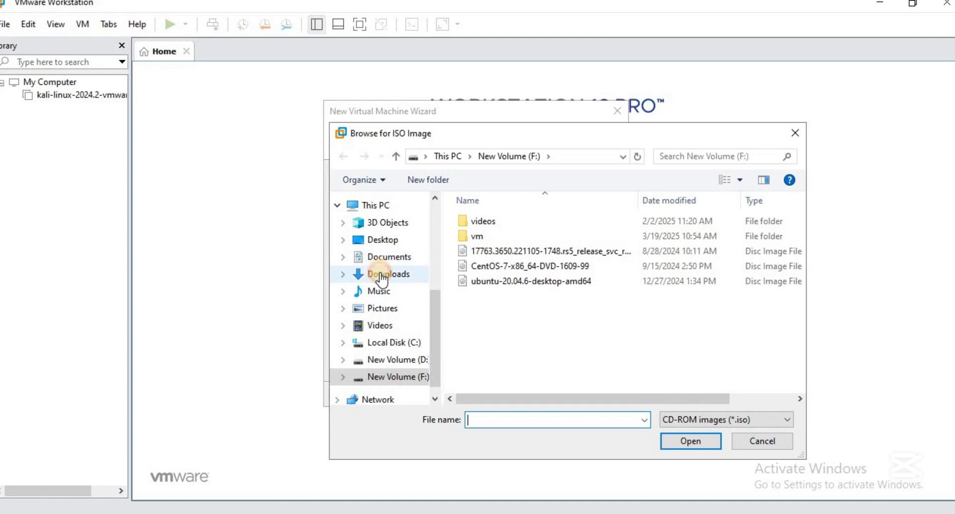
pyautogui.click(384, 281)
pyautogui.click(554, 243)
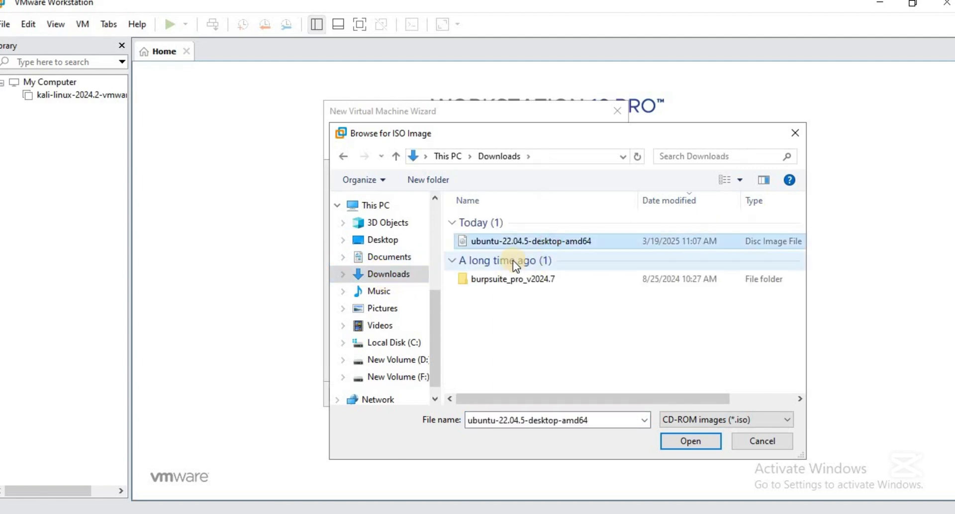
pyautogui.click(670, 436)
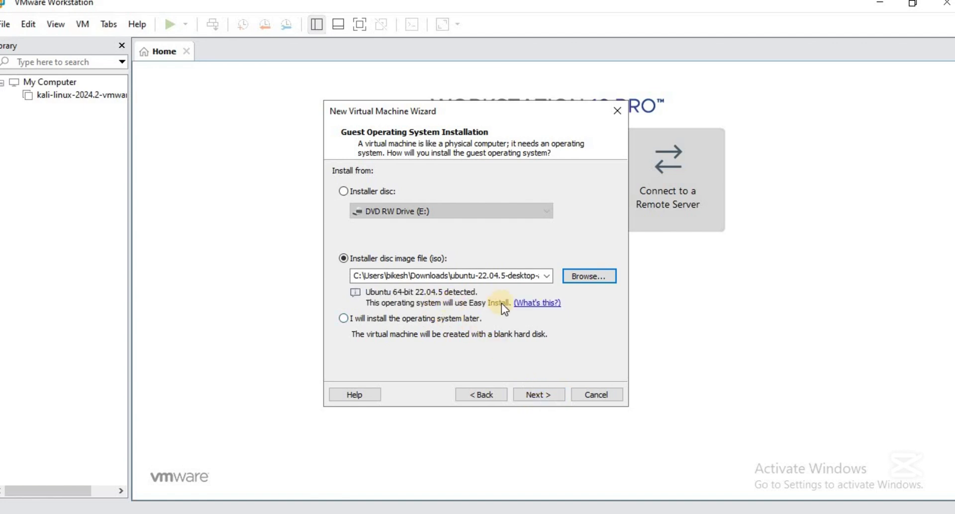
# Enter 'ubuntu' as Easy Install full name and user name, with the password typed twice
pyautogui.click(527, 390)
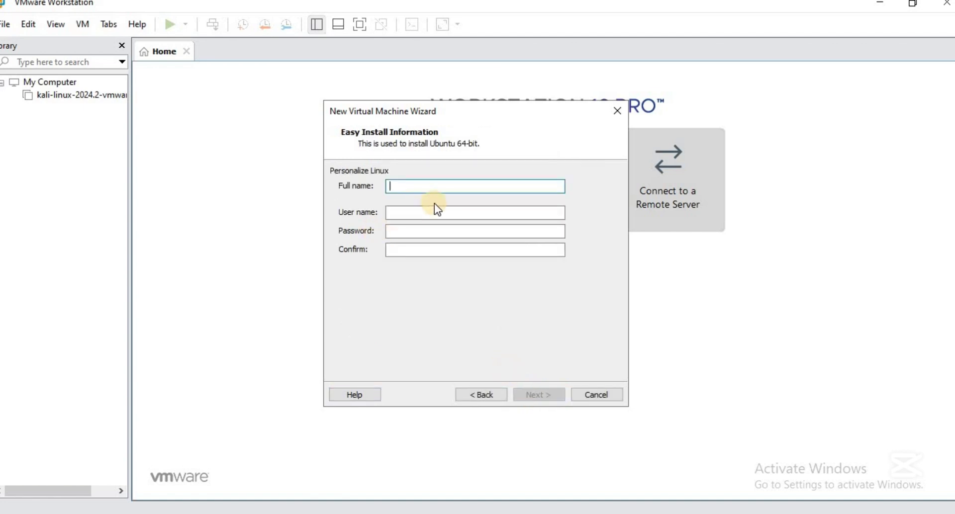
pyautogui.write('ubuntu')
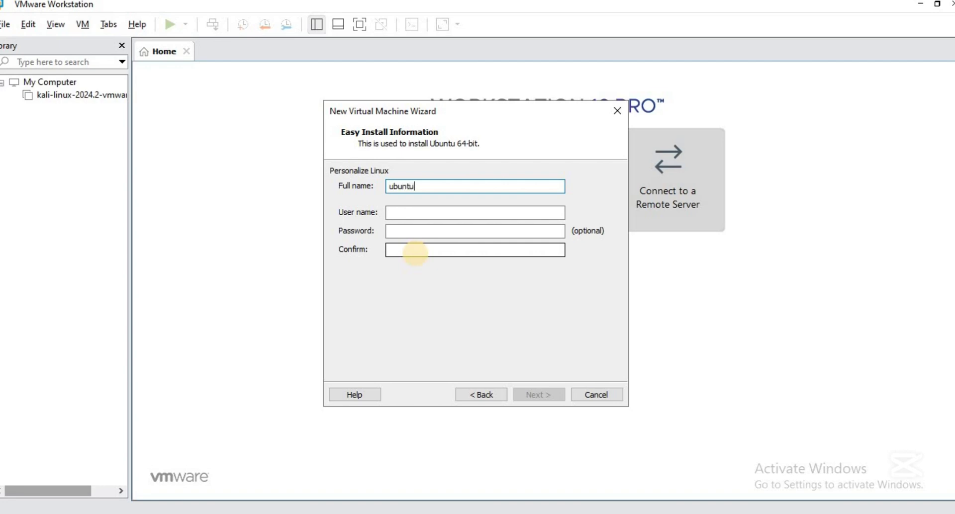
pyautogui.press('Tab')
pyautogui.write('ubuntu')
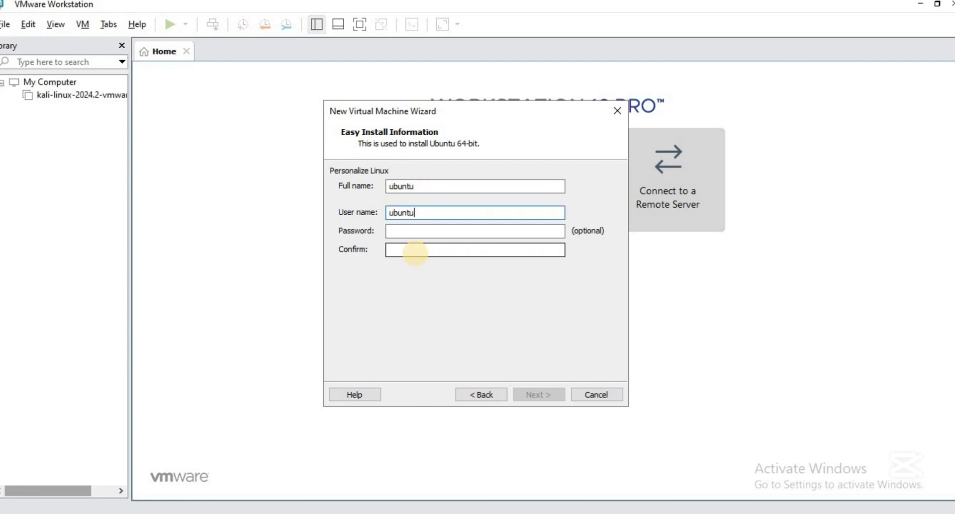
pyautogui.press('Tab')
pyautogui.write('********')
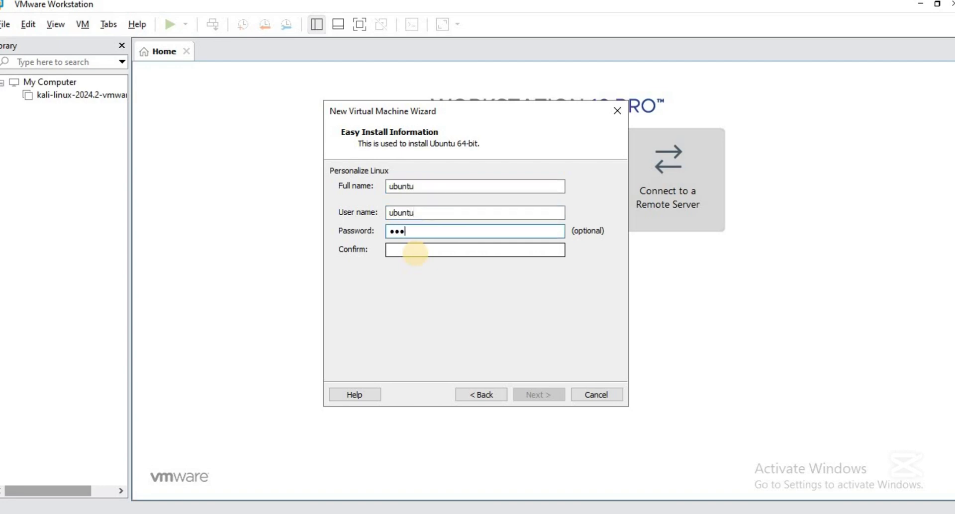
pyautogui.press('Tab')
pyautogui.write('*******')
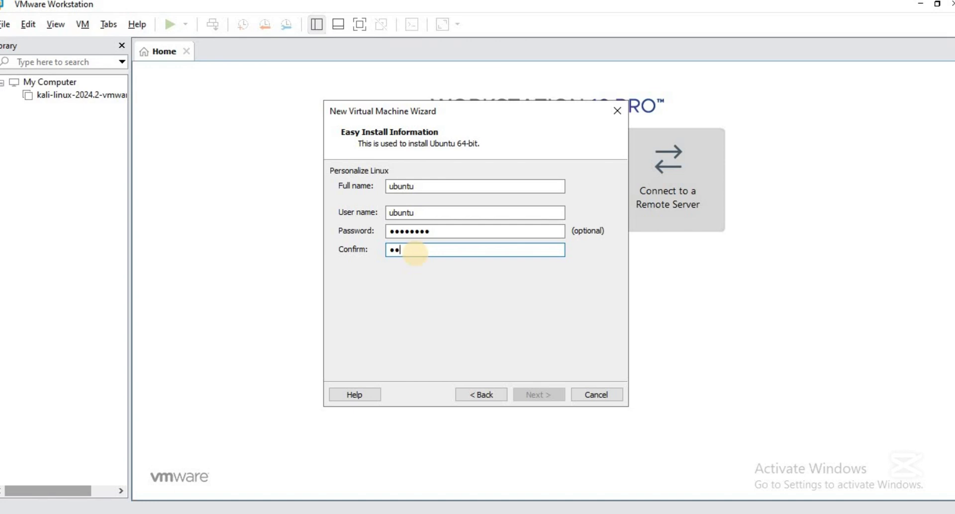
pyautogui.write('*')
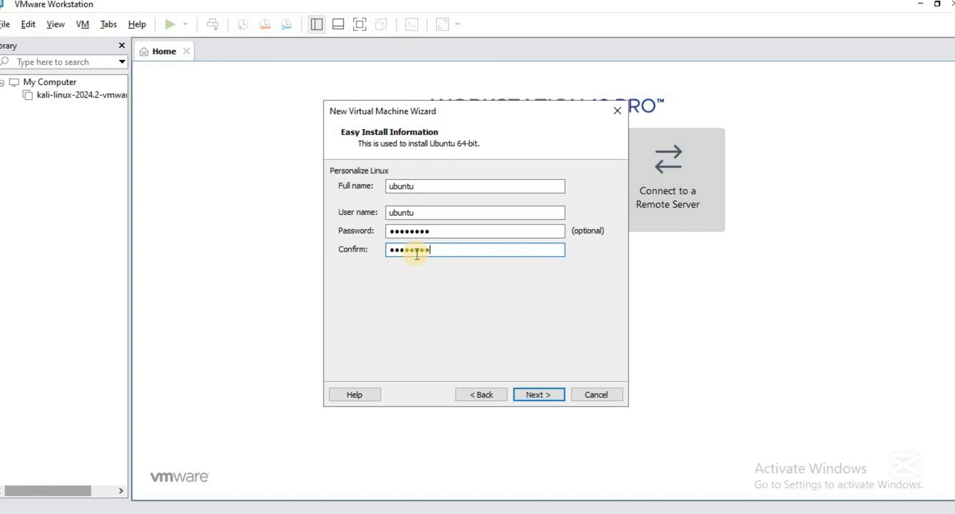
pyautogui.press('Return')
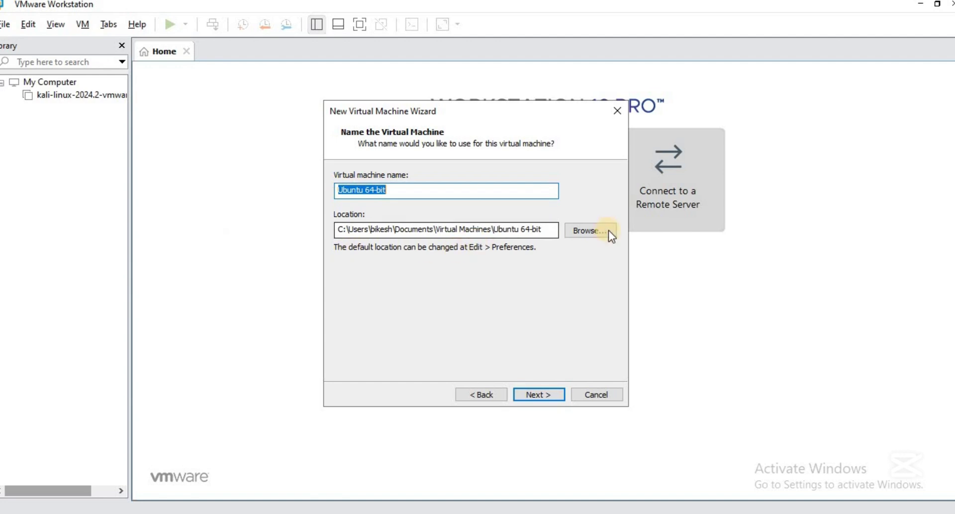
# Rename the VM to 'Ubuntu' and set its location to F:\vm\ubuntu-test
pyautogui.click(479, 191)
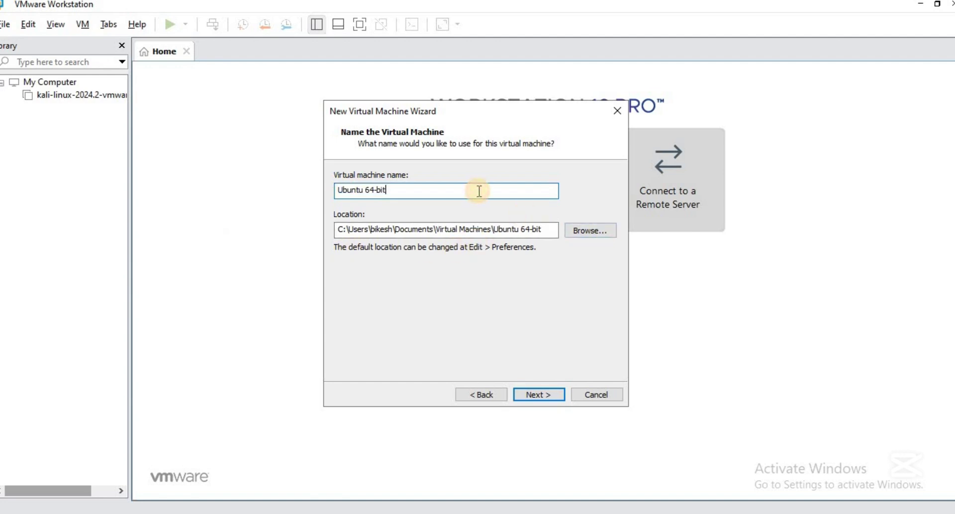
pyautogui.press('BackSpace')
pyautogui.press('BackSpace')
pyautogui.press('BackSpace')
pyautogui.press('BackSpace')
pyautogui.press('BackSpace')
pyautogui.press('BackSpace')
pyautogui.press('BackSpace')
pyautogui.click(603, 231)
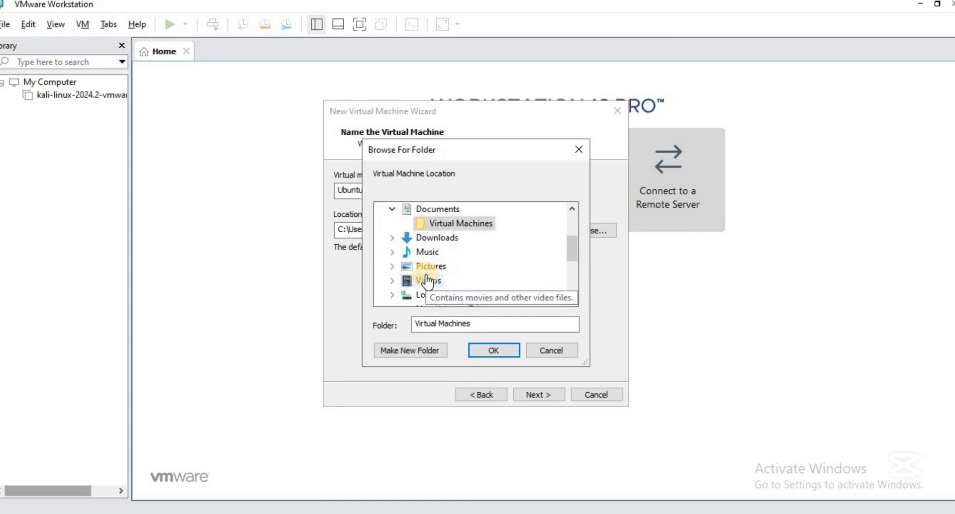
pyautogui.scroll(-3, 427, 282)
pyautogui.scroll(1, 409, 262)
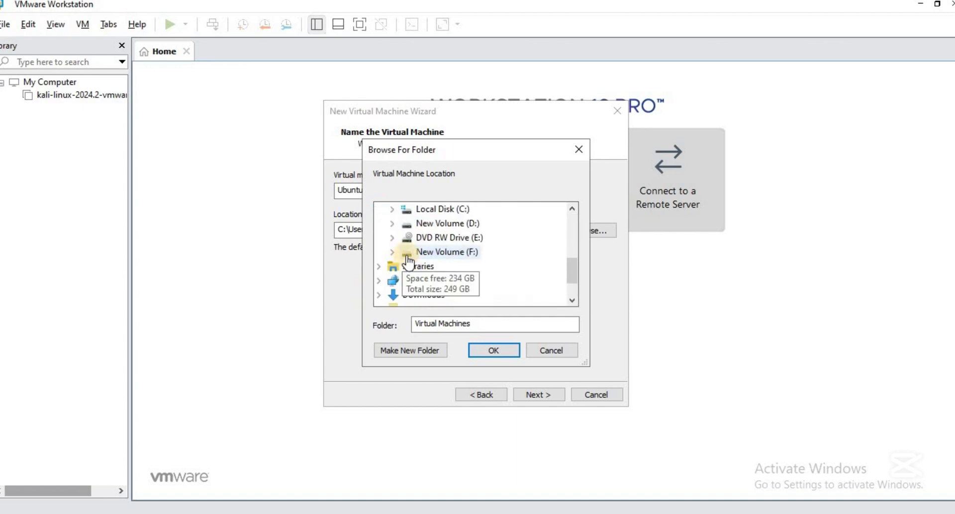
pyautogui.click(428, 252)
pyautogui.click(440, 281)
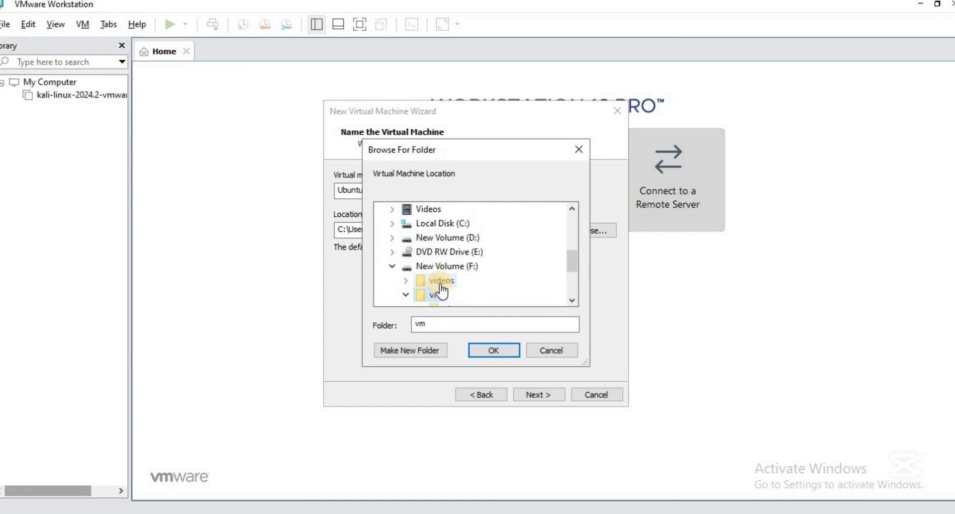
pyautogui.click(460, 266)
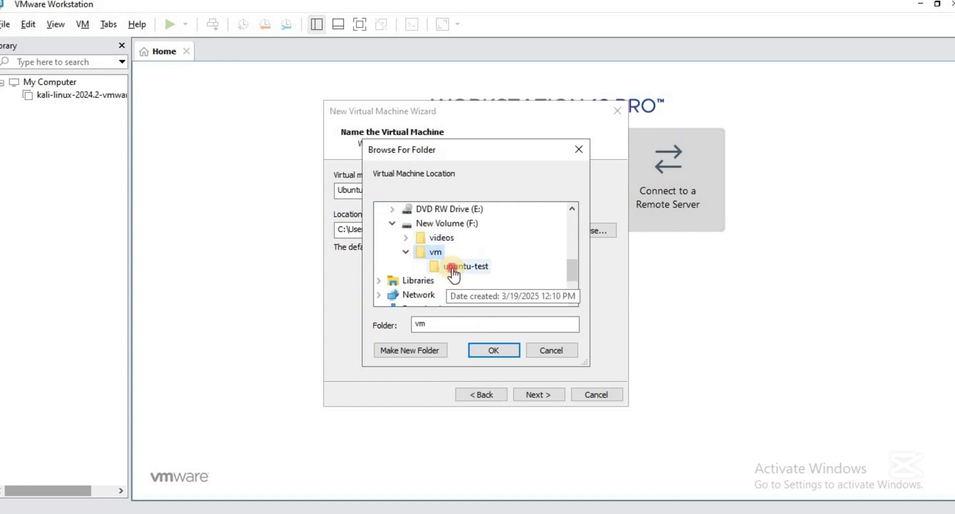
pyautogui.click(494, 351)
# Set the maximum disk size to 30 GB, stored as a single file
pyautogui.click(522, 393)
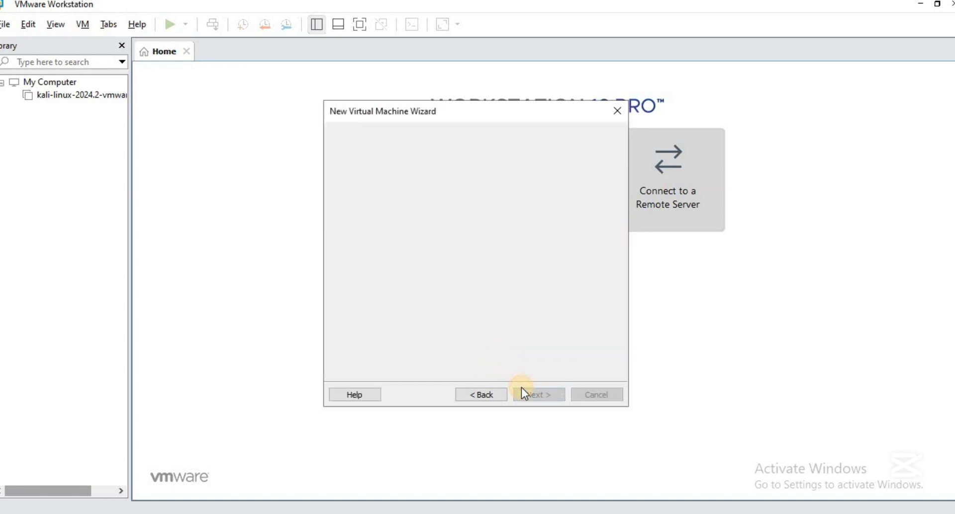
pyautogui.click(453, 207)
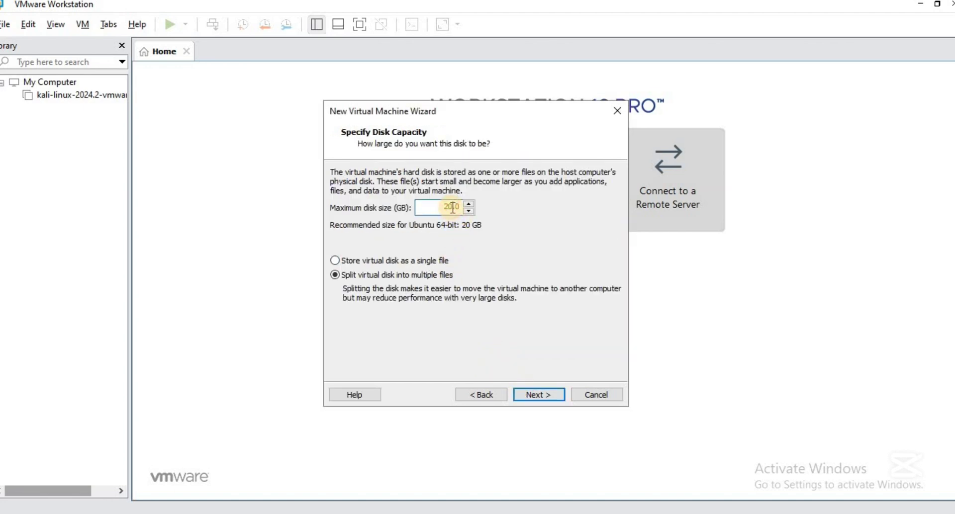
pyautogui.click(386, 259)
# Change the VM's memory from 2048 MB to 3000 MB in Customize Hardware
pyautogui.click(526, 396)
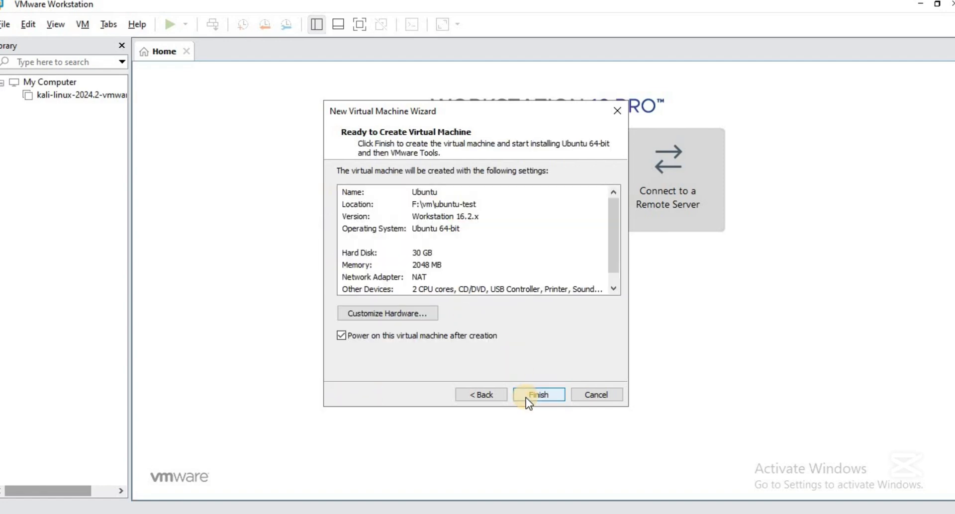
pyautogui.click(408, 313)
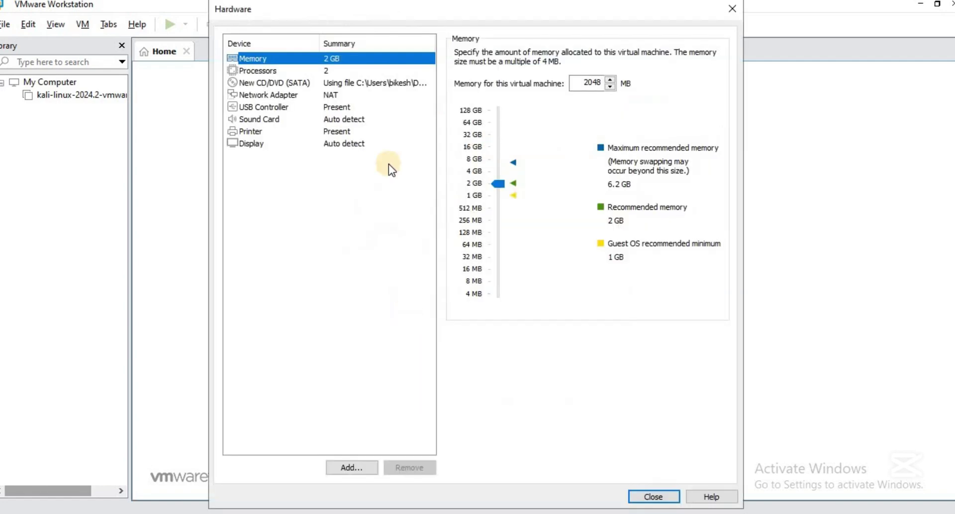
pyautogui.doubleClick(594, 82)
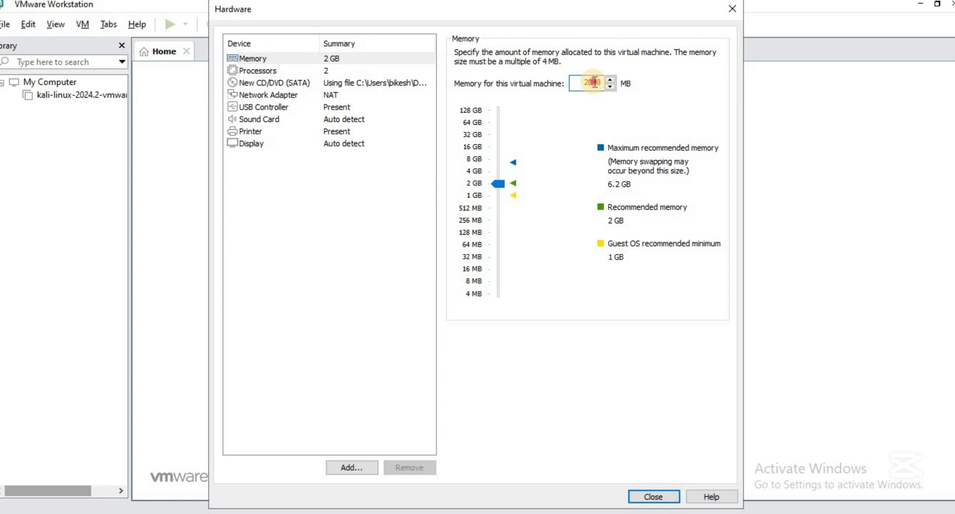
pyautogui.write('3000')
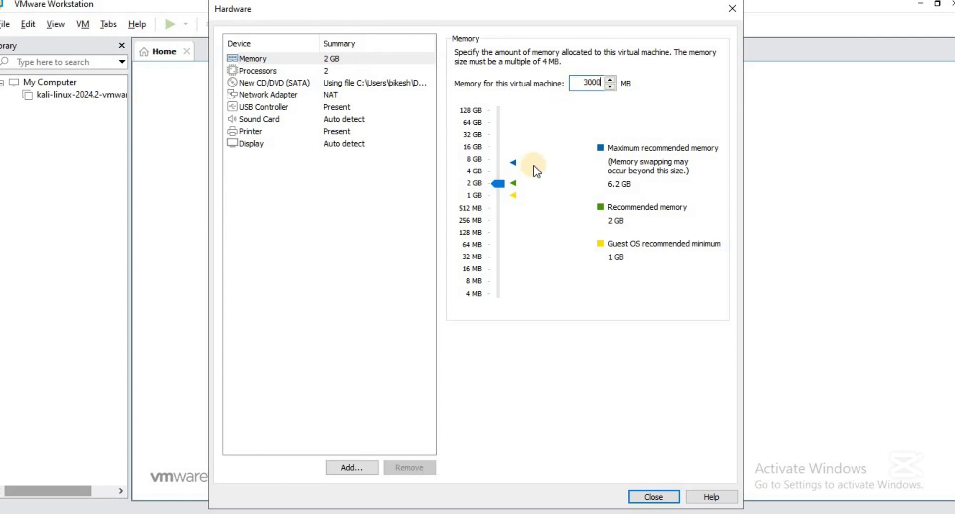
pyautogui.click(345, 93)
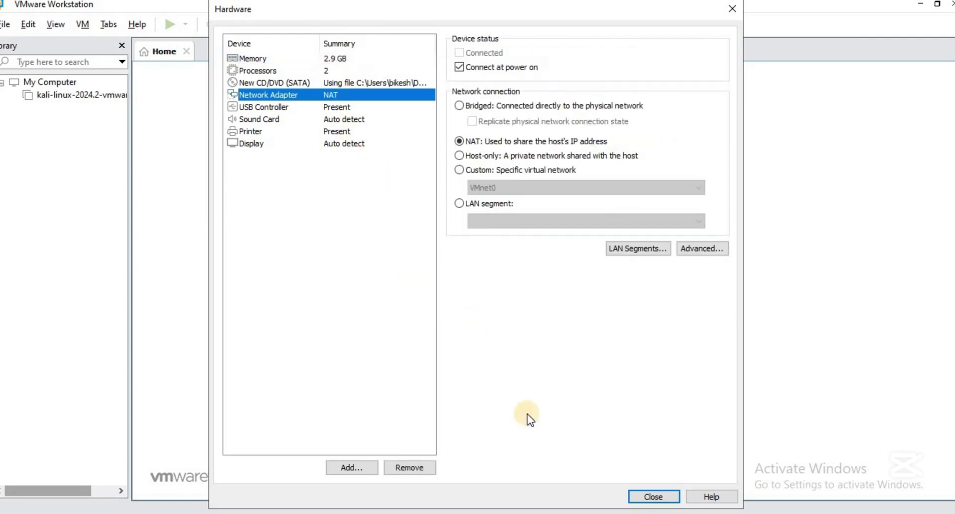
pyautogui.click(629, 493)
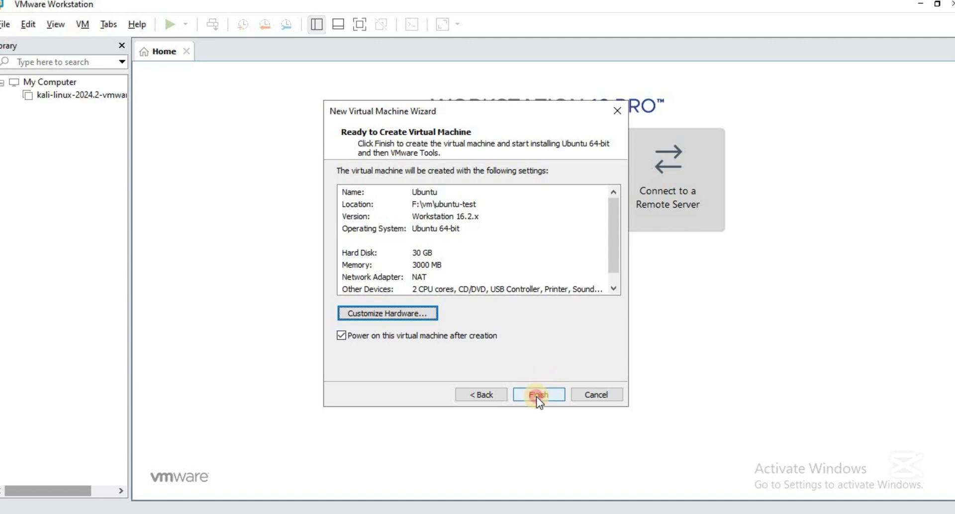
# Finish the wizard so the Ubuntu VM is created and powers on
pyautogui.click(536, 396)
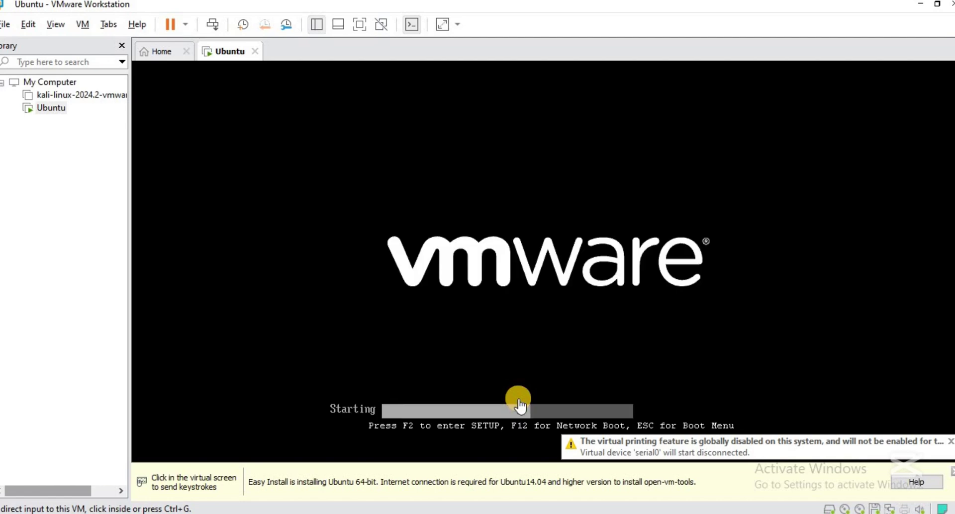
# Dismiss the Easy Install notice, keep English (US) keyboard layout, and select Minimal installation
pyautogui.click(951, 477)
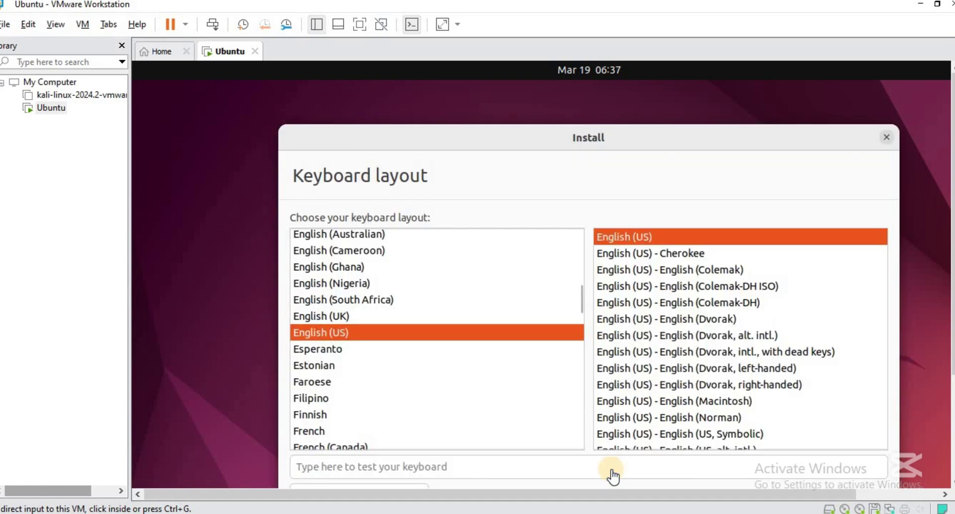
pyautogui.click(952, 428)
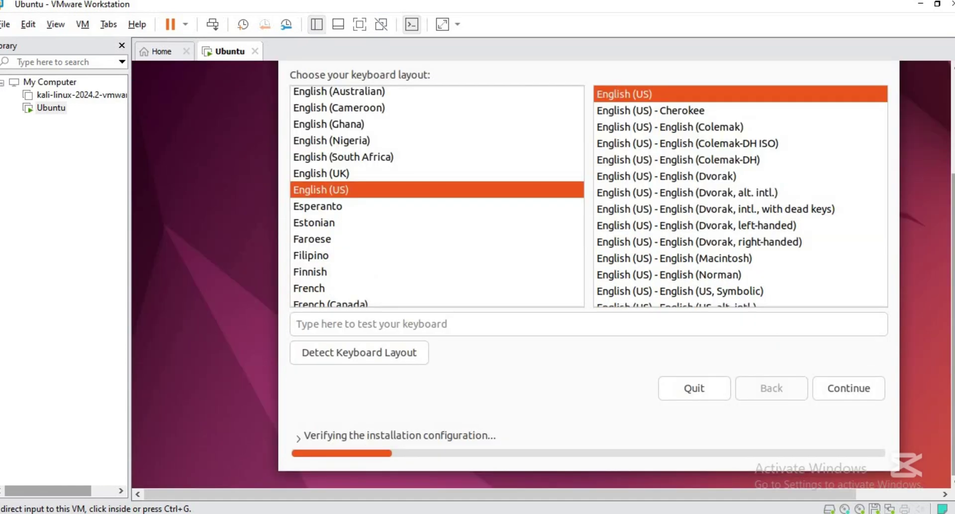
pyautogui.click(842, 393)
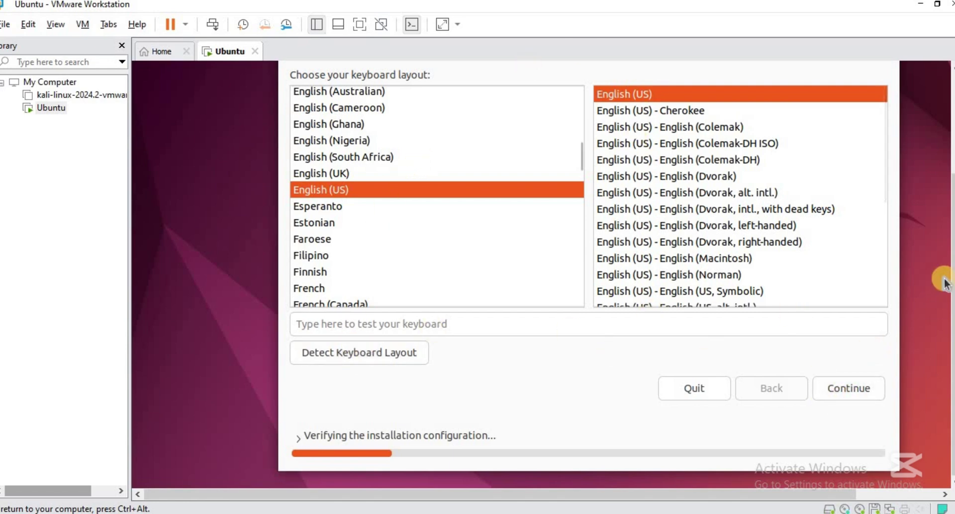
pyautogui.scroll(1, 951, 278)
pyautogui.scroll(3, 951, 278)
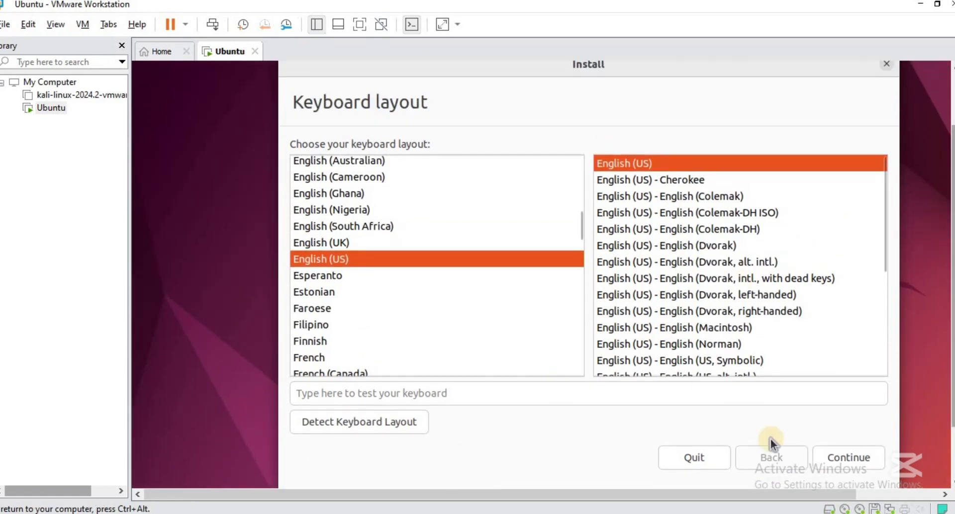
pyautogui.click(831, 457)
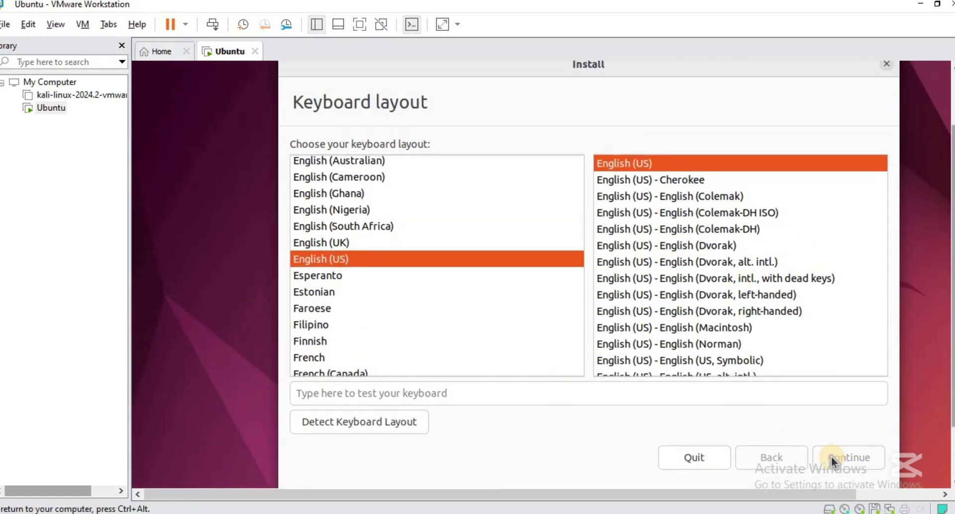
pyautogui.click(340, 199)
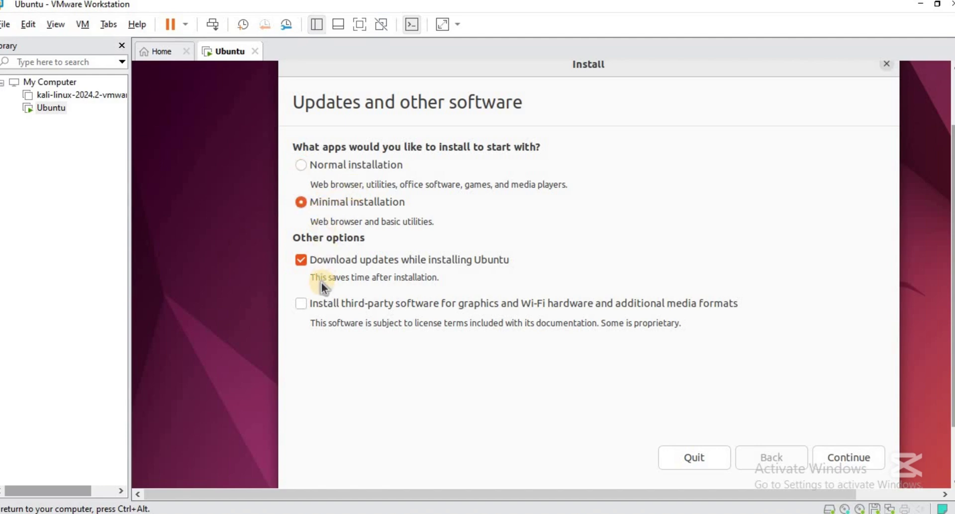
# Keep Erase disk and install Ubuntu, choose Install Now, and confirm writing disk changes
pyautogui.click(820, 457)
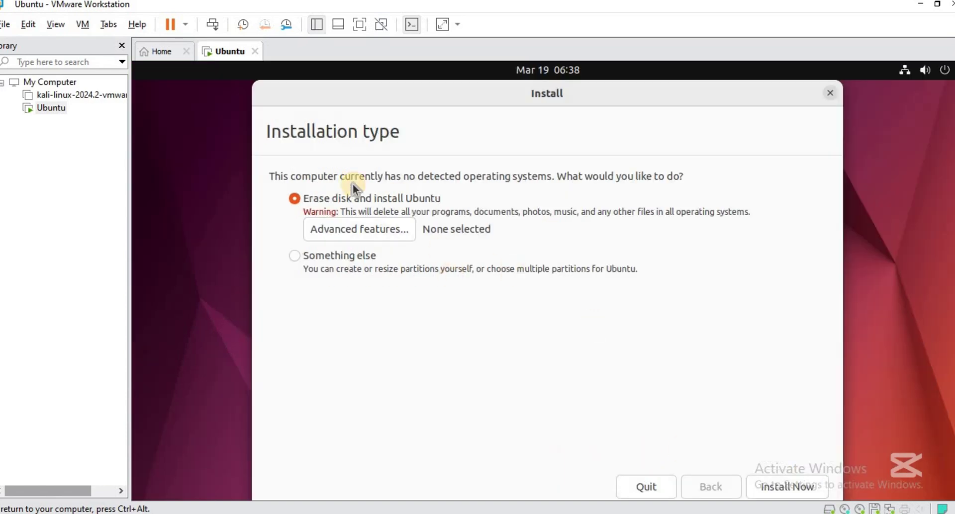
pyautogui.click(801, 487)
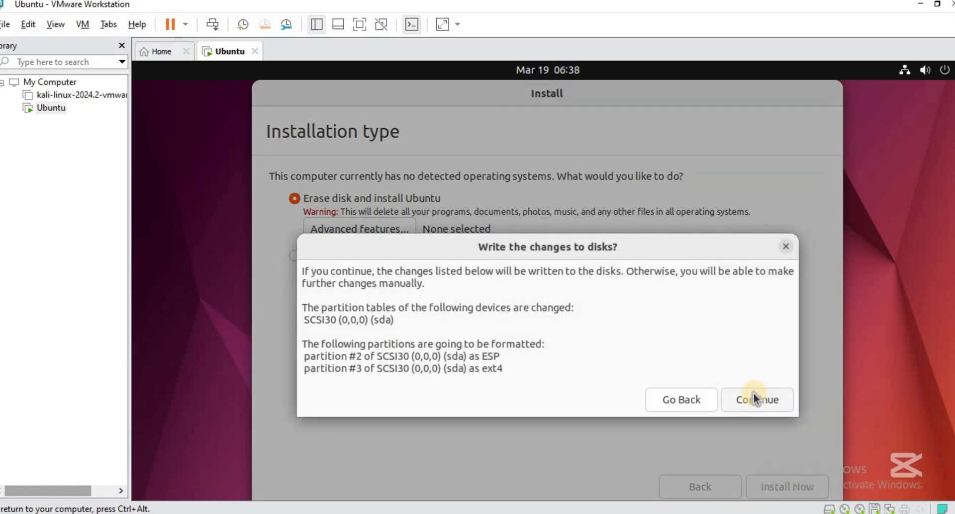
pyautogui.click(753, 394)
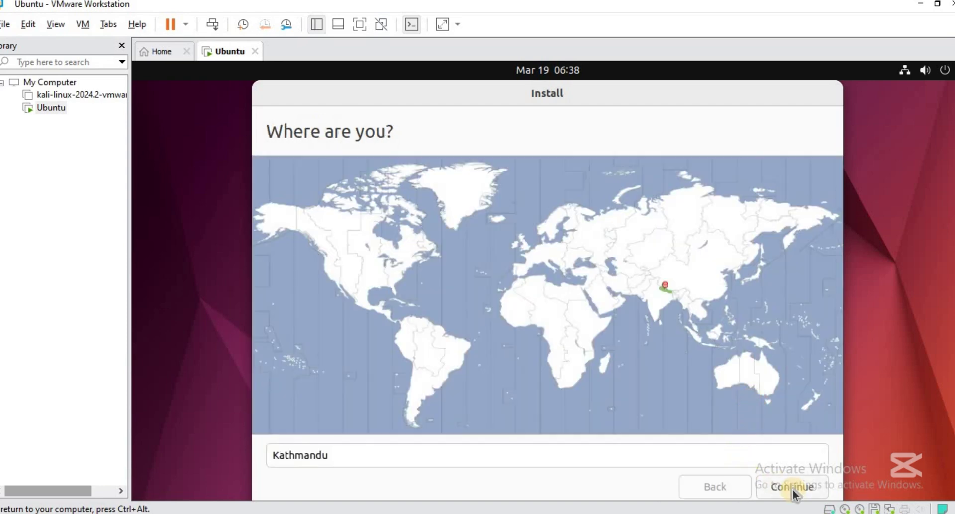
# Accept Kathmandu as the location and enter 'ubuntu' as the name and computer name
pyautogui.click(792, 489)
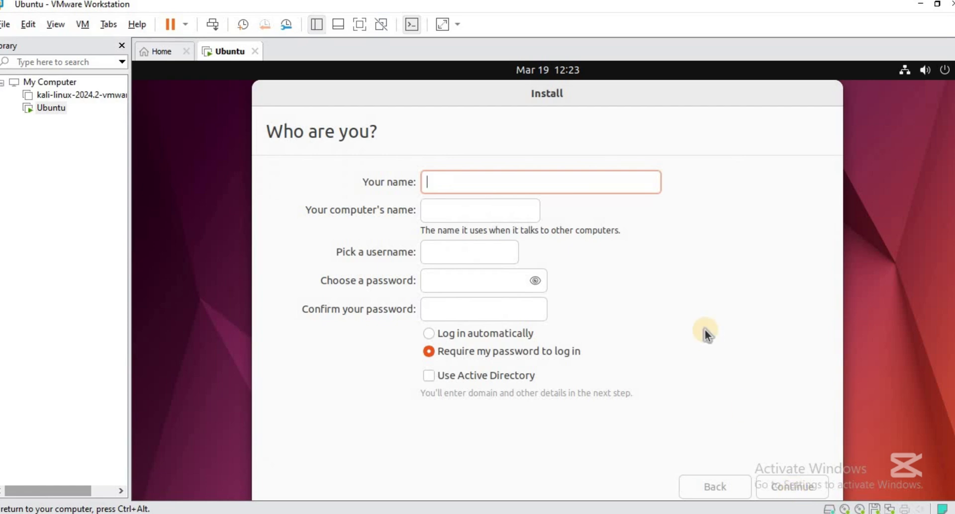
pyautogui.write('ubuntu')
pyautogui.press('Tab')
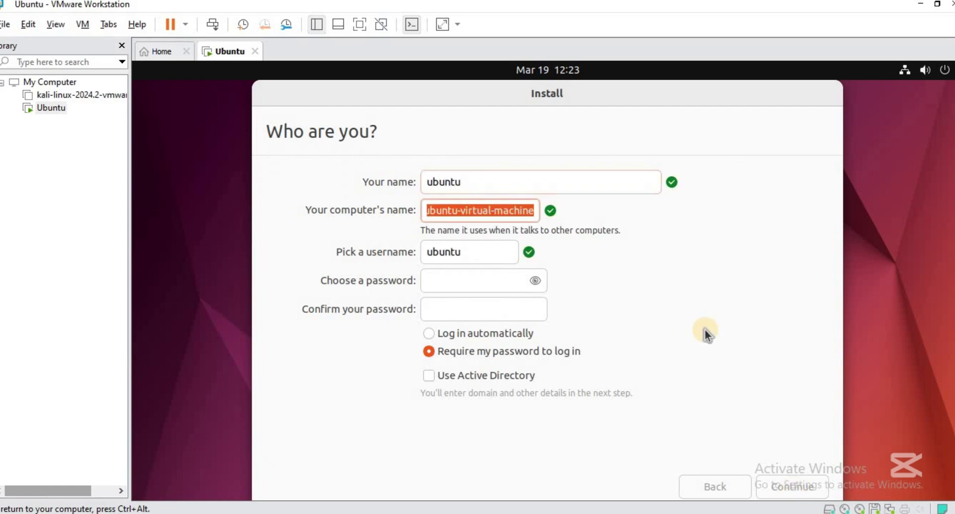
pyautogui.write('ubuntu')
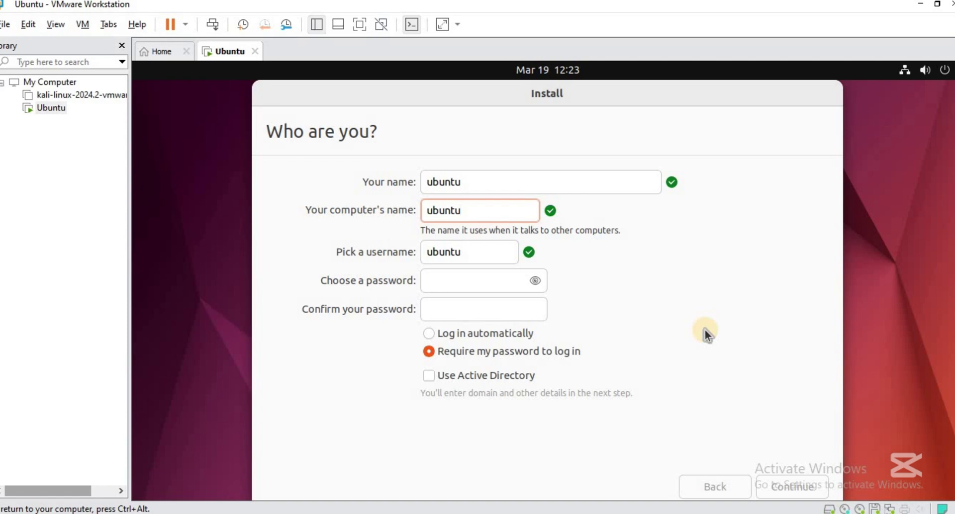
# Set and confirm the account password, then continue the installation
pyautogui.press('Tab')
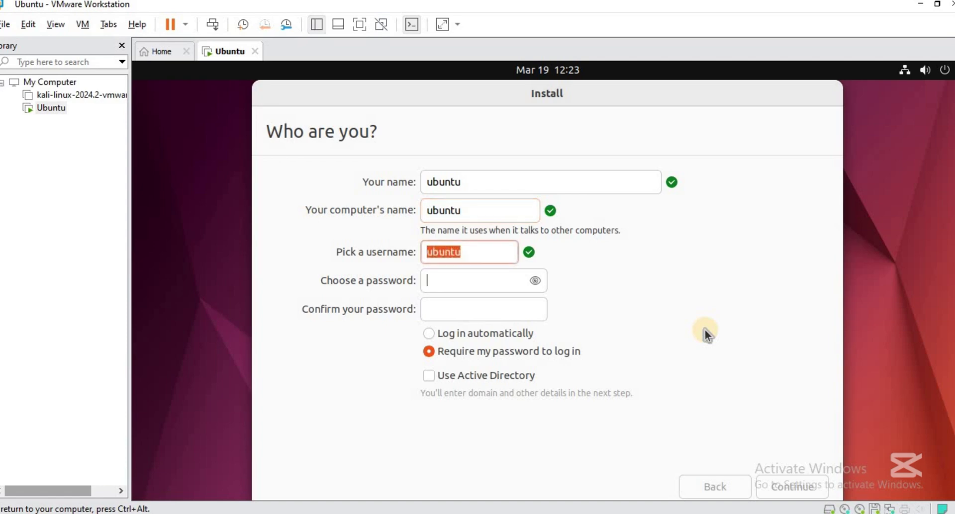
pyautogui.press('Tab')
pyautogui.write('12345678')
pyautogui.press('Tab')
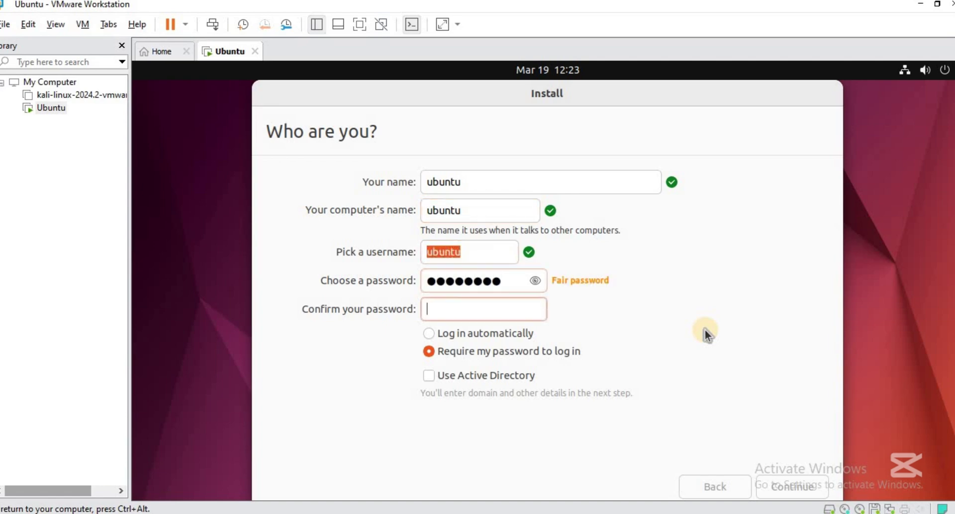
pyautogui.write('12345678')
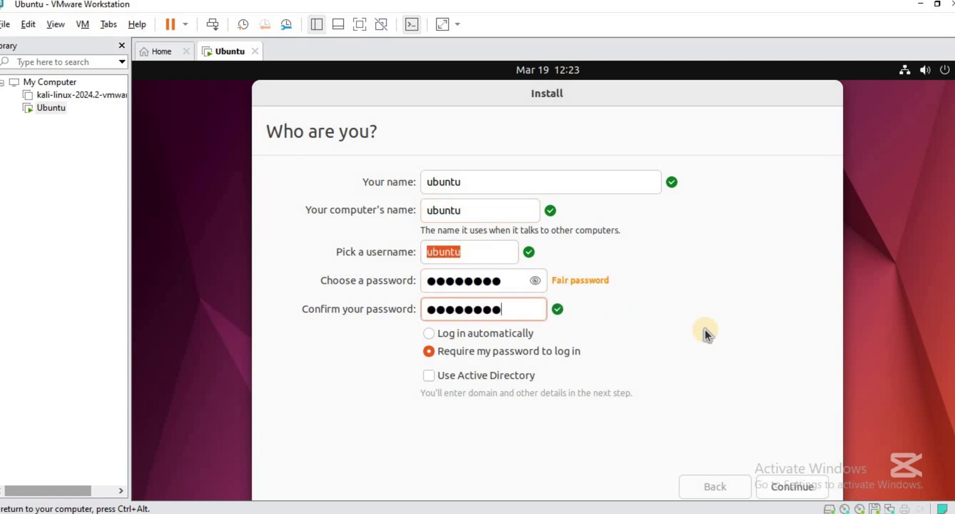
pyautogui.click(773, 490)
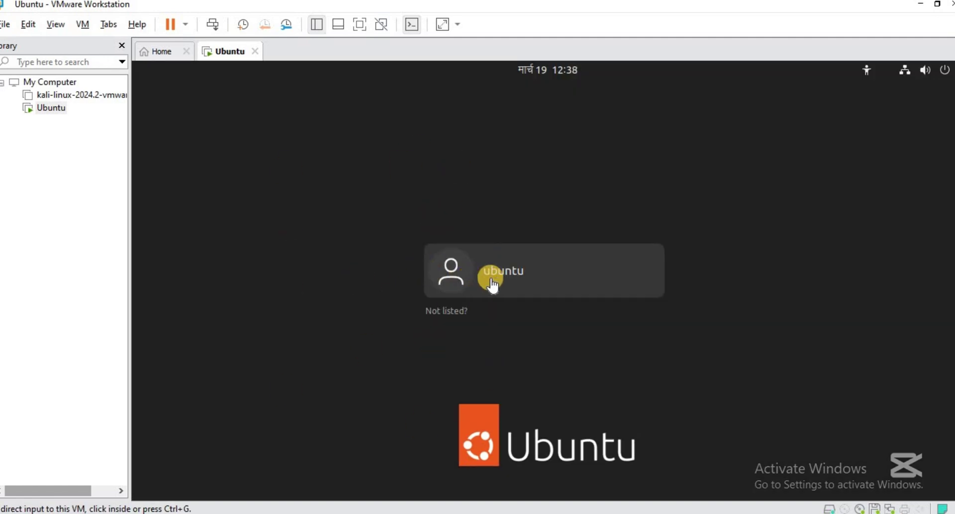
# Log in to the ubuntu account with its password
pyautogui.click(442, 306)
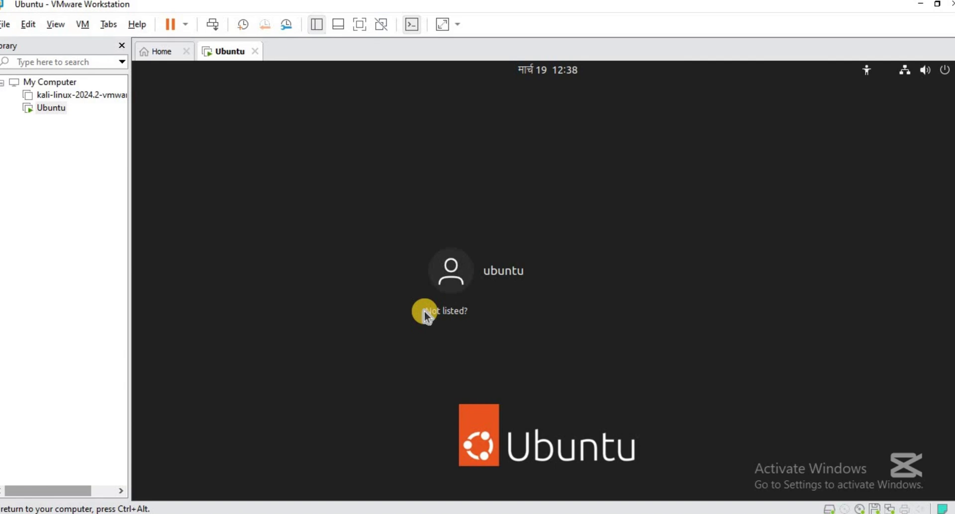
pyautogui.click(485, 276)
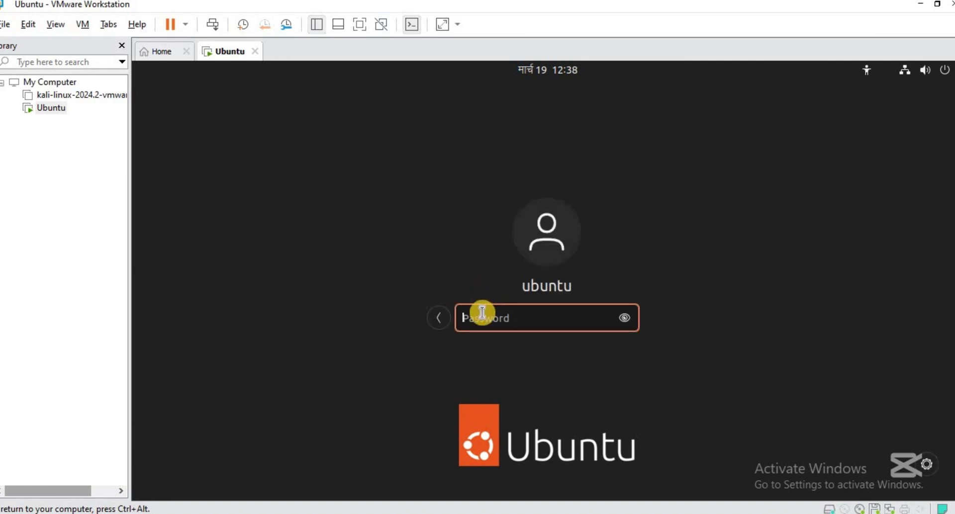
pyautogui.write('********')
pyautogui.press('Return')
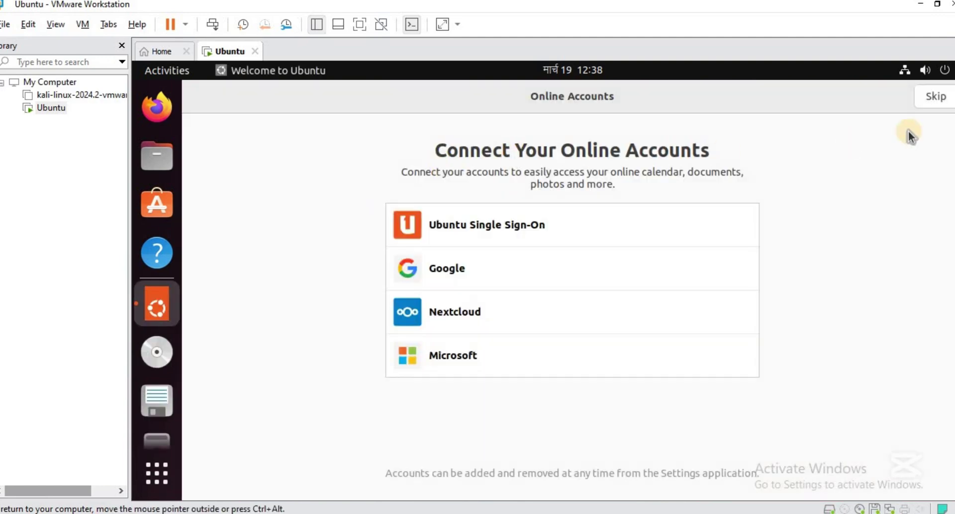
# Skip online accounts and move past the Ubuntu Pro, Help improve Ubuntu and privacy pages
pyautogui.click(943, 102)
pyautogui.click(942, 103)
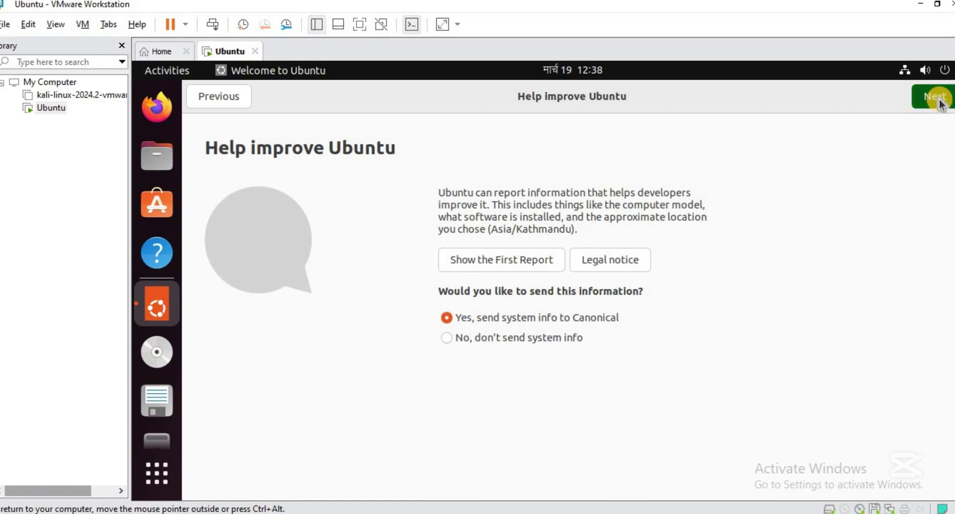
pyautogui.click(941, 103)
pyautogui.click(934, 96)
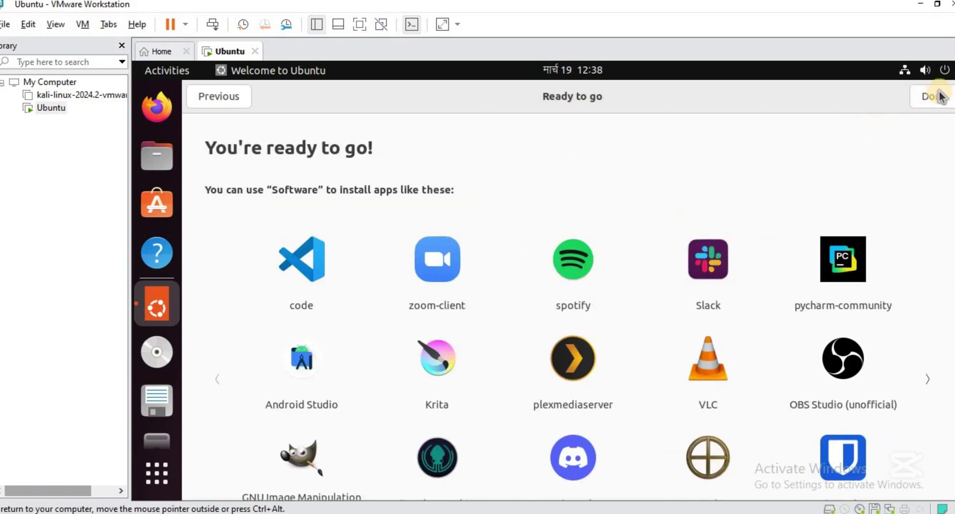
# Close the welcome window and open a terminal in the Desktop folder
pyautogui.click(934, 96)
pyautogui.rightClick(372, 169)
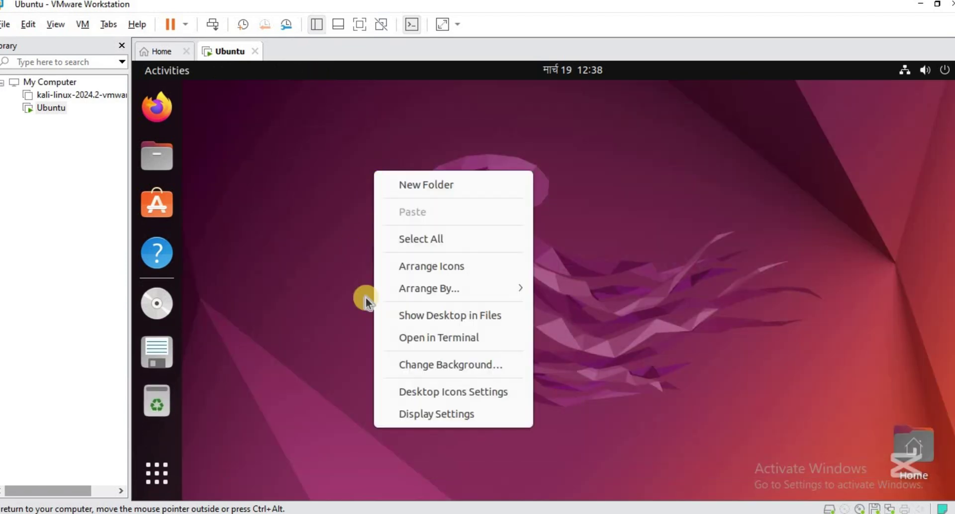
pyautogui.click(433, 338)
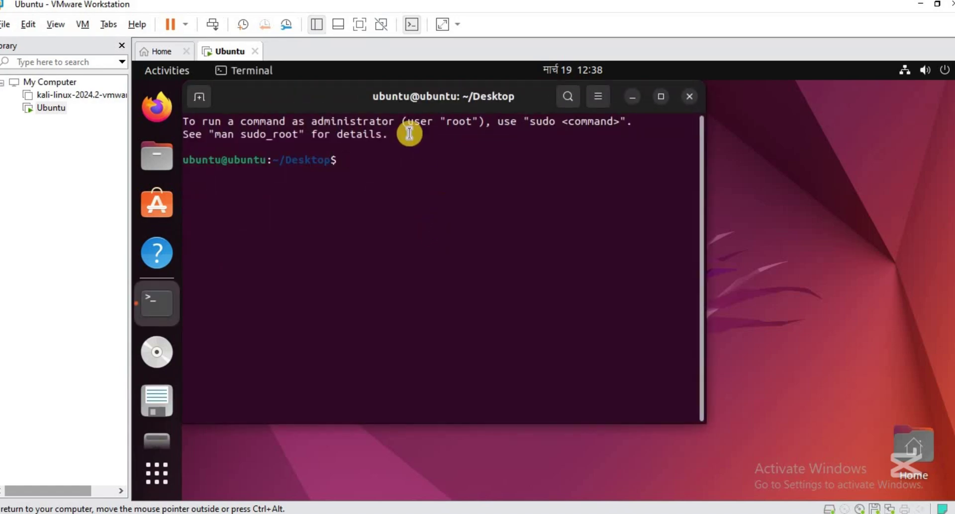